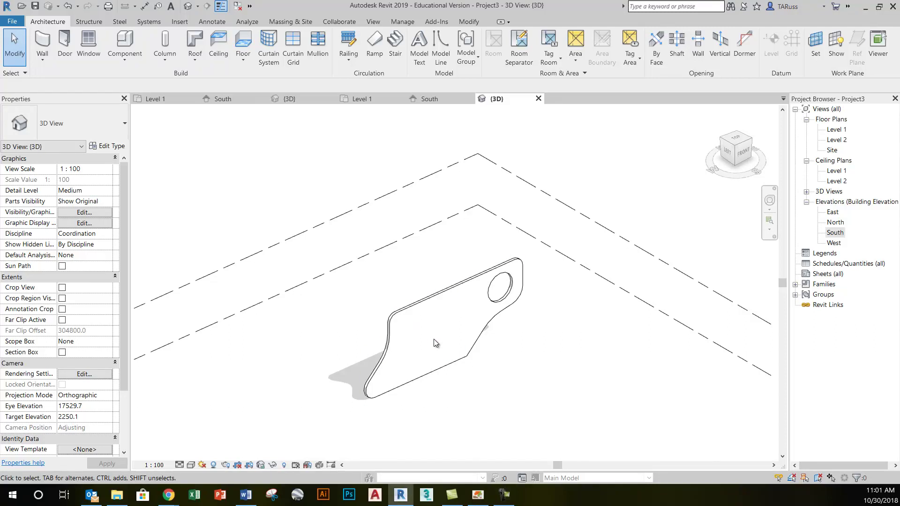
Centre the shaped wall in view, review the component placement options, and inspect the wall.
middle_click_drag(434, 339, 426, 301)
scroll(434, 287, "up", 3)
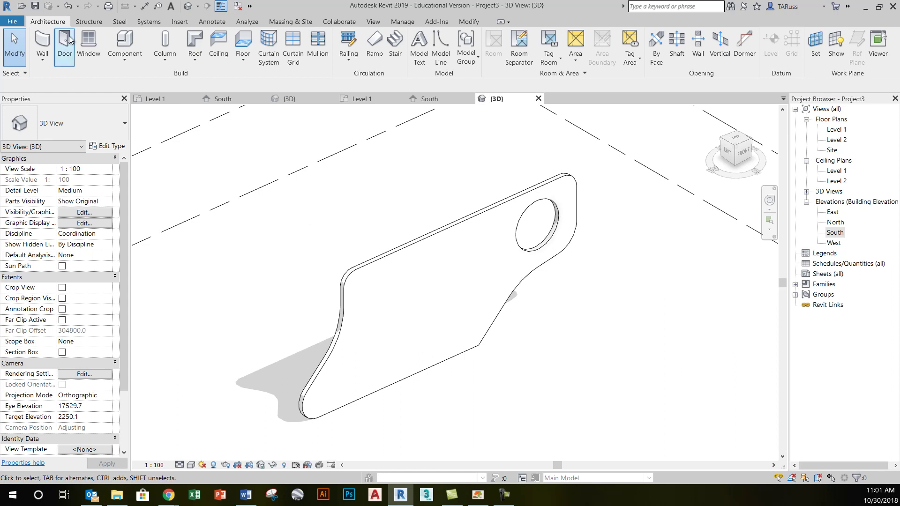
left_click(128, 63)
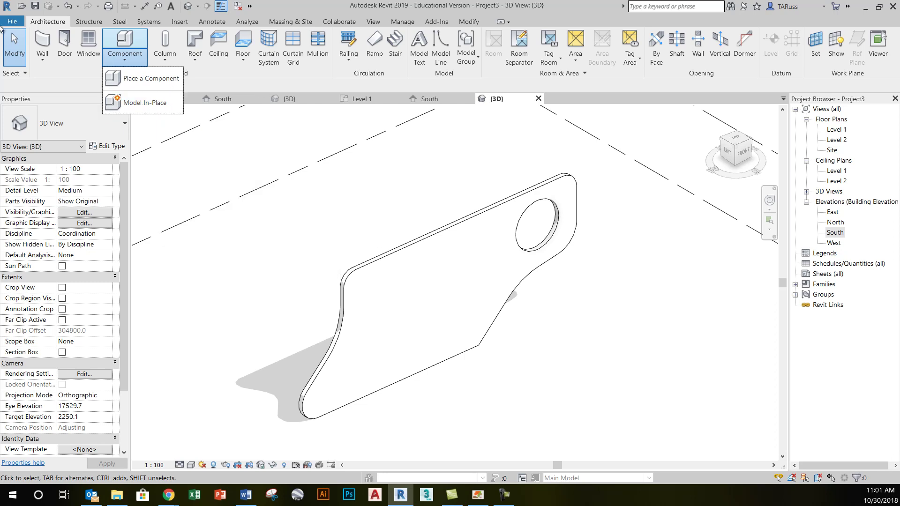
key("Escape")
left_click(455, 229)
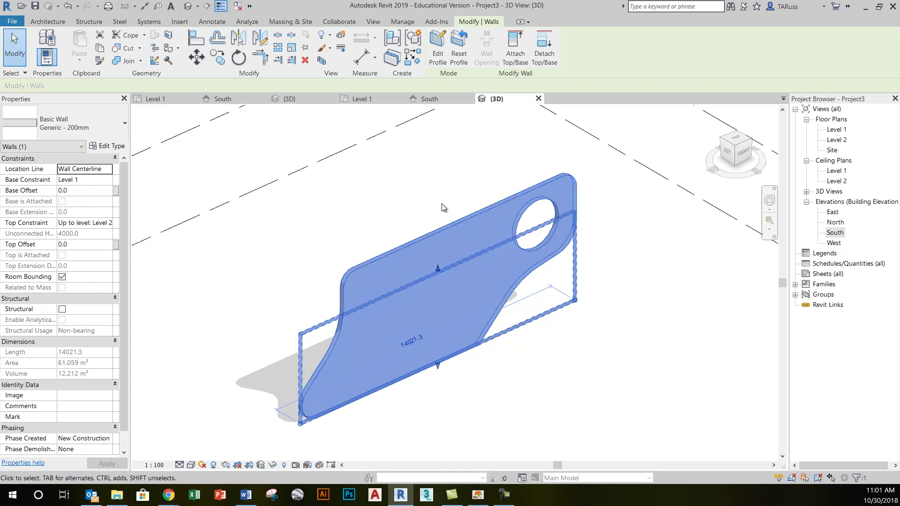
left_click(410, 192)
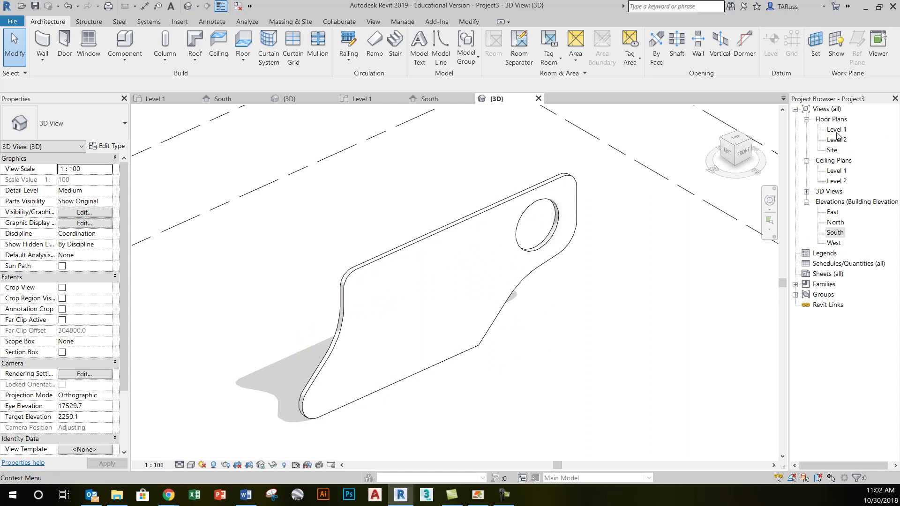
In the Level 1 plan, start a wall with type Curtain Wall: Storefront.
double_click(837, 131)
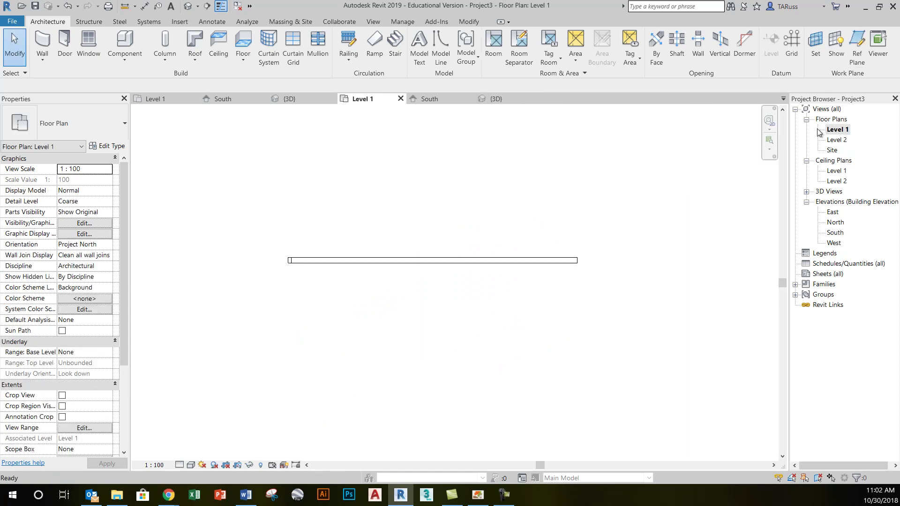
scroll(379, 241, "up", 2)
middle_click_drag(422, 255, 407, 307)
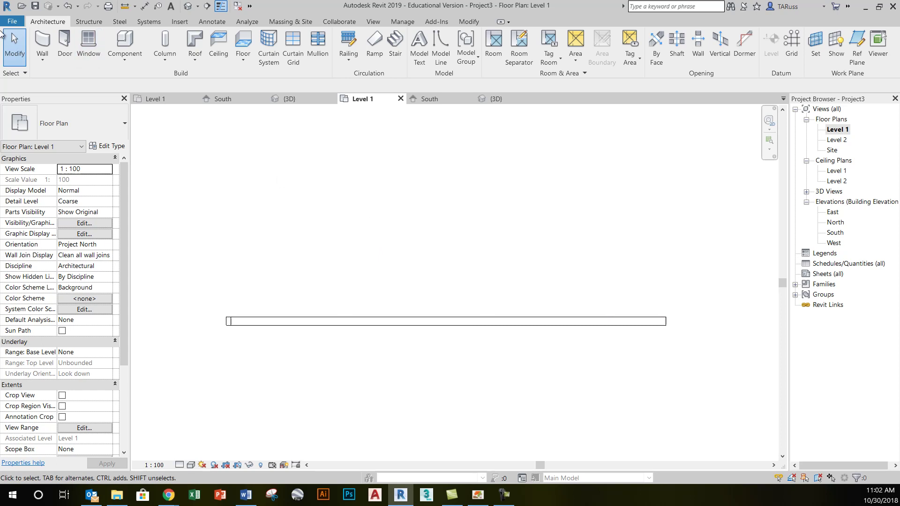
left_click(42, 45)
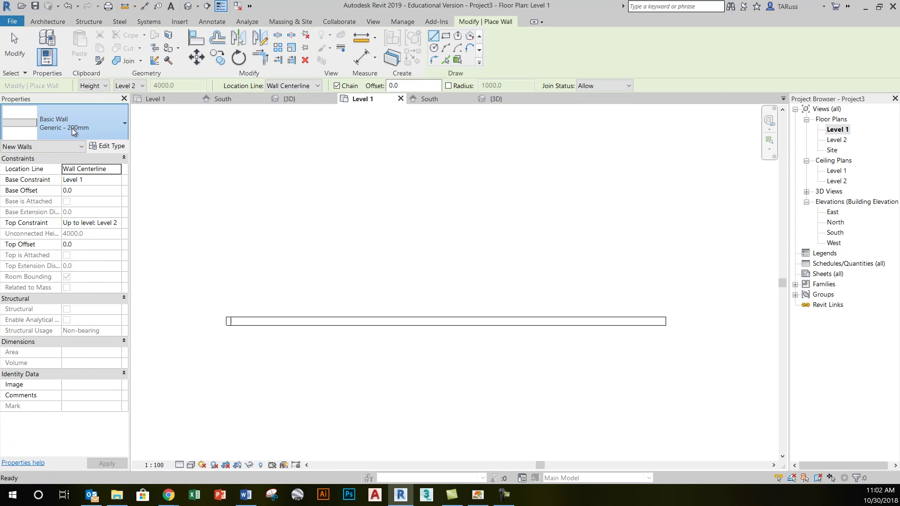
left_click(71, 127)
left_click_drag(142, 246, 140, 387)
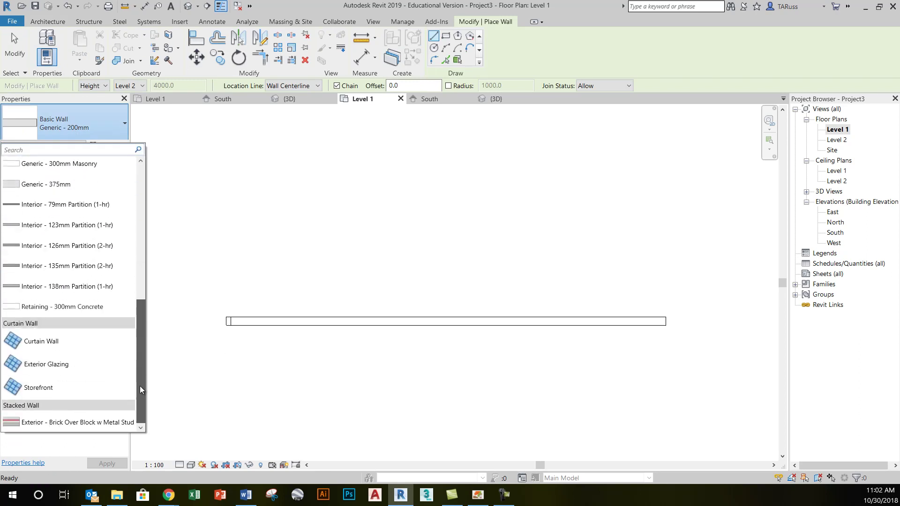
left_click(53, 385)
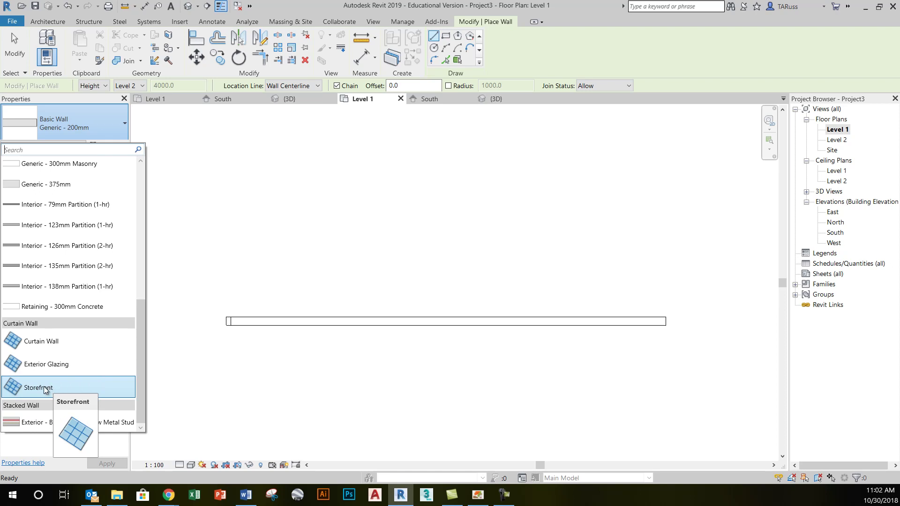
left_click(44, 390)
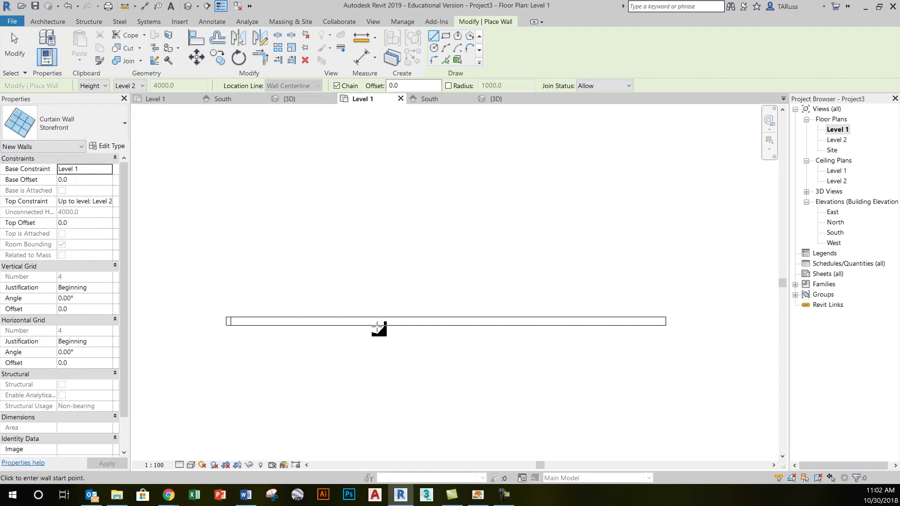
Draw a 2800-long Storefront curtain wall along the shaped wall and view it in 3D.
scroll(321, 315, "up", 1)
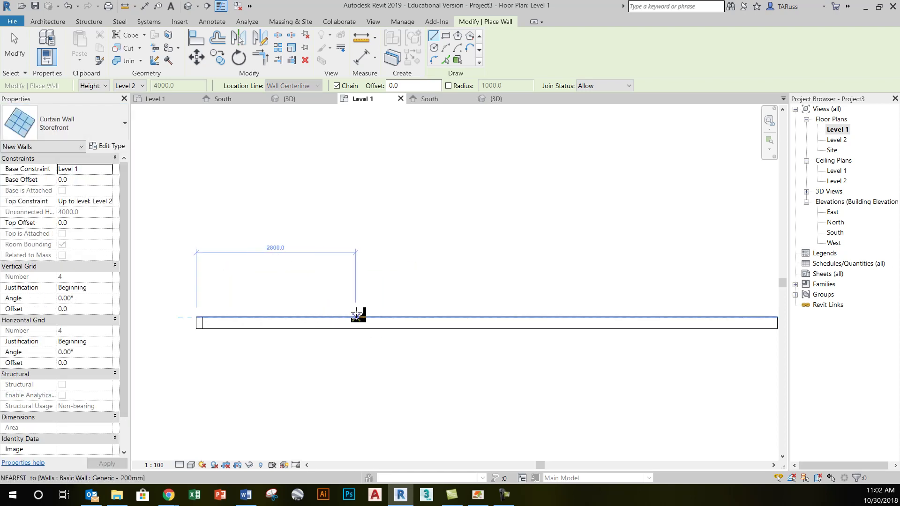
left_click(407, 323)
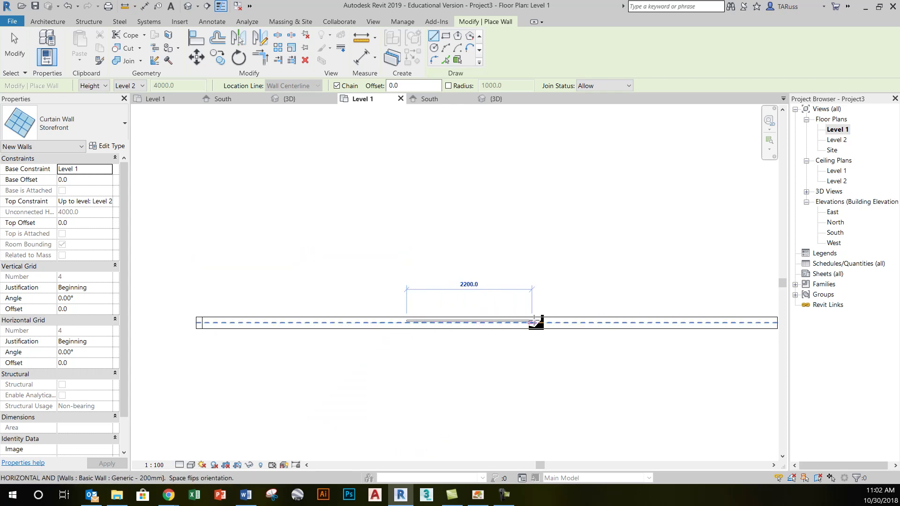
left_click(567, 322)
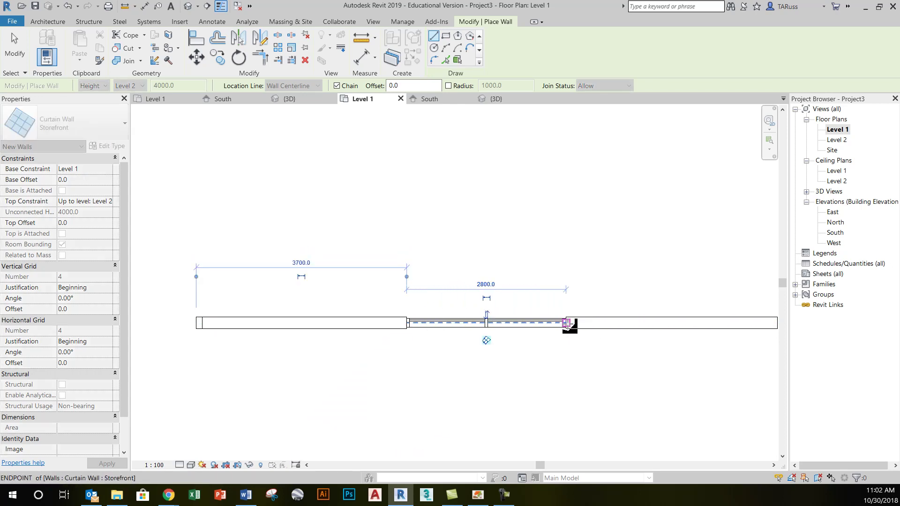
key("Escape")
key("Escape")
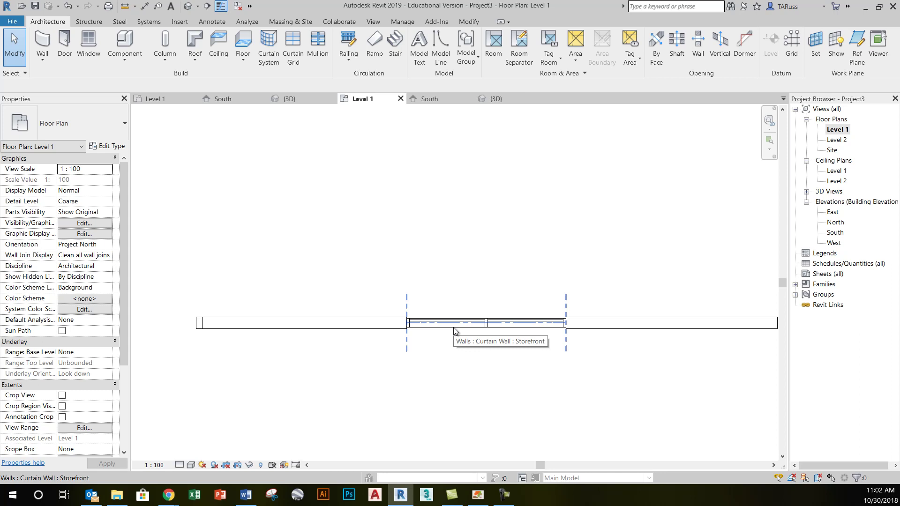
left_click(453, 329)
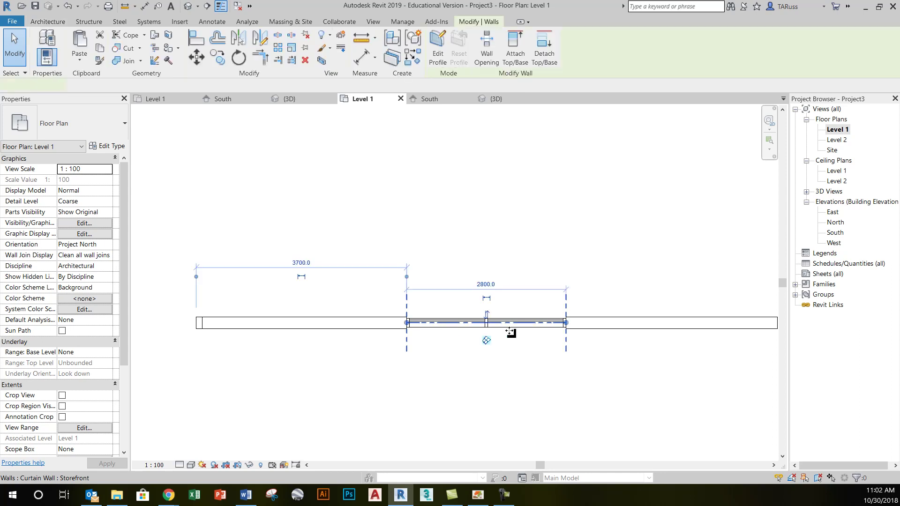
left_click(188, 5)
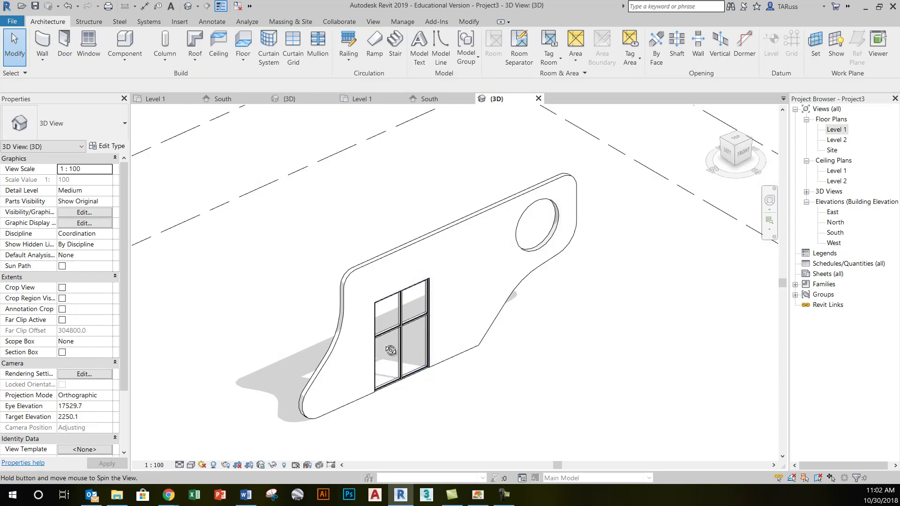
Orbit the 3D view, select the storefront curtain wall, and open the South elevation.
middle_click_drag(375, 342, 490, 333, "shift")
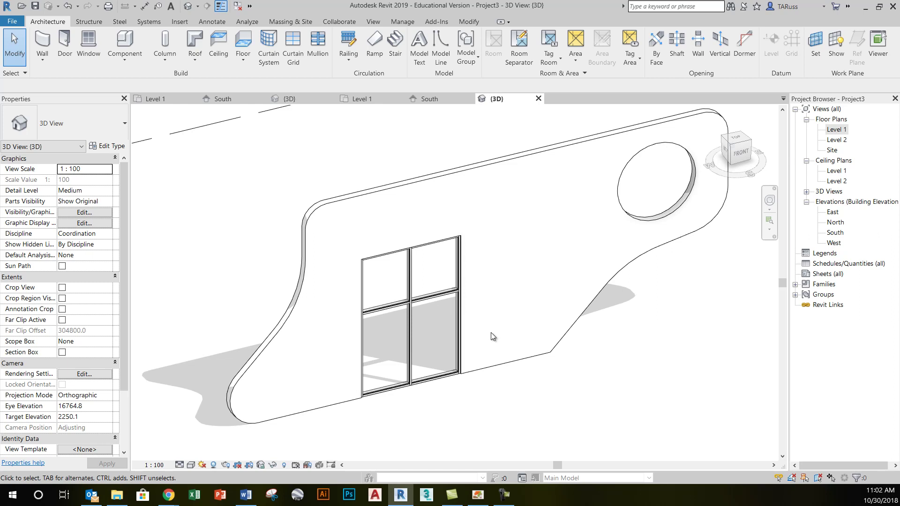
left_click(448, 338)
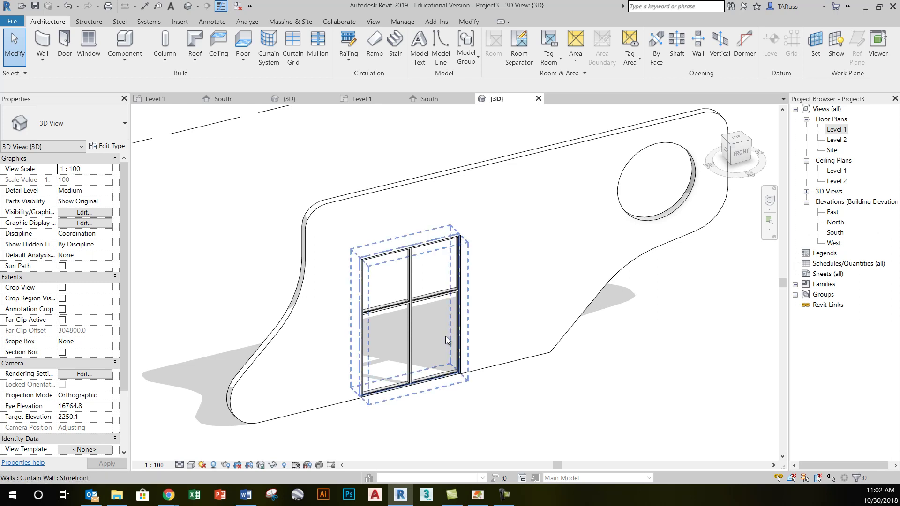
left_click(469, 175)
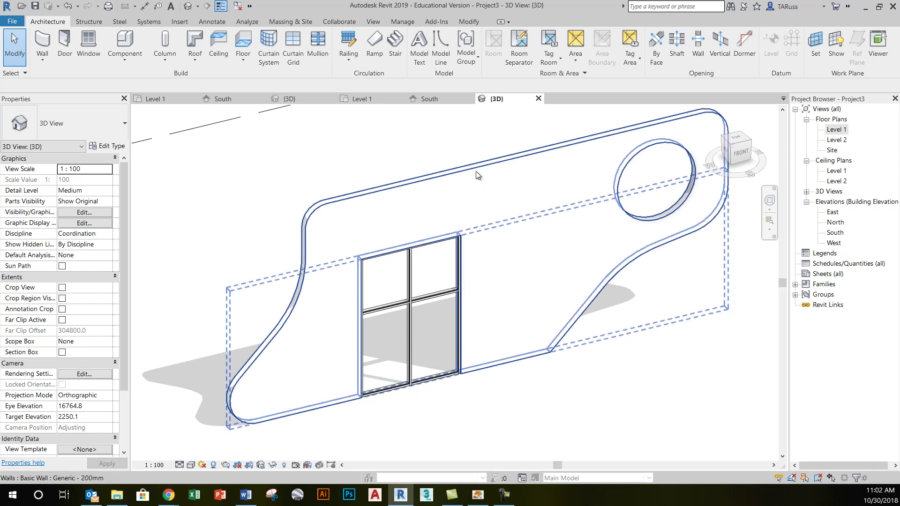
left_click(449, 268)
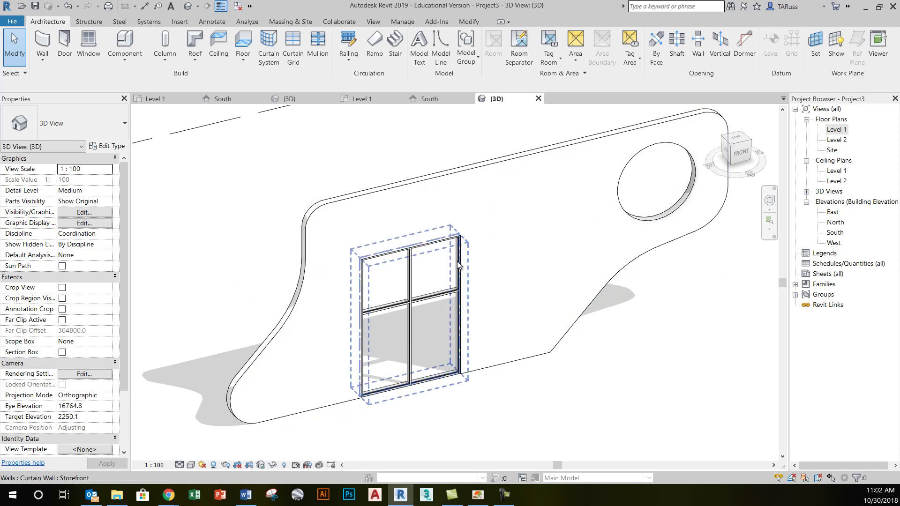
left_click(457, 260)
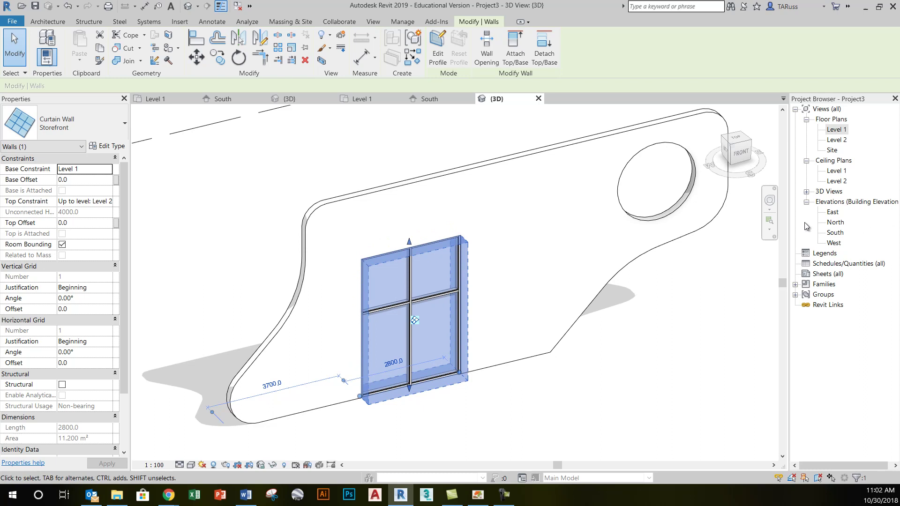
double_click(836, 232)
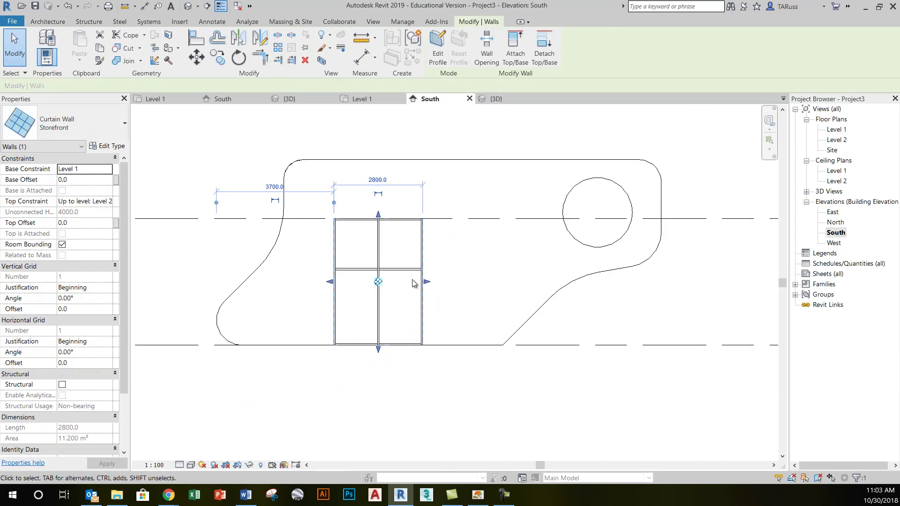
Enter Edit Profile mode for the selected storefront curtain wall.
left_click(439, 54)
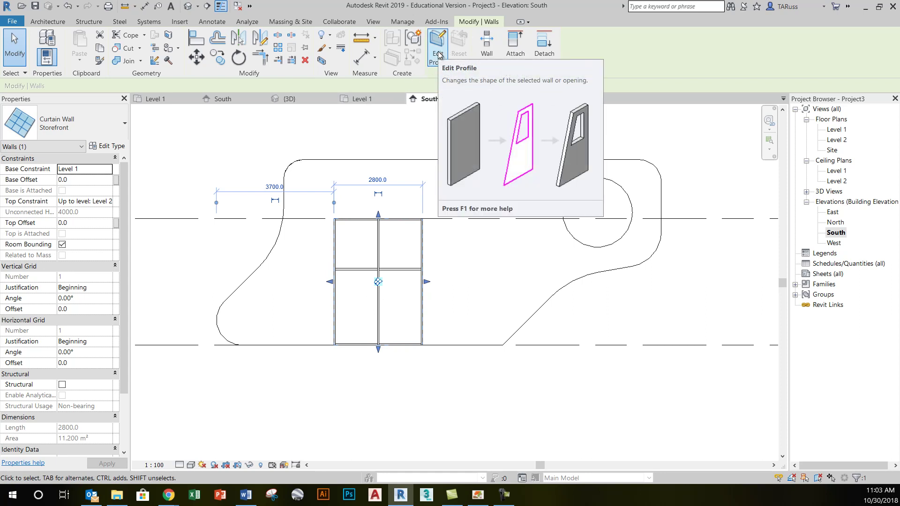
left_click(438, 54)
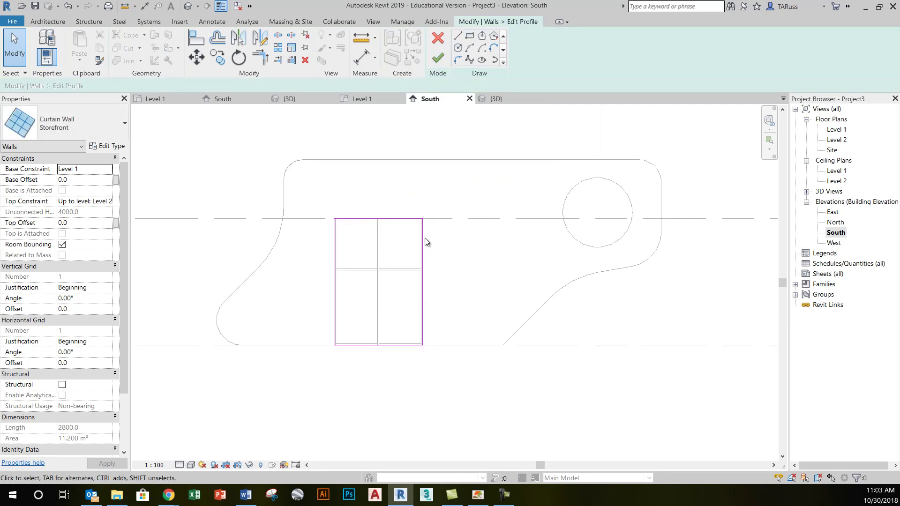
scroll(367, 273, "up", 3)
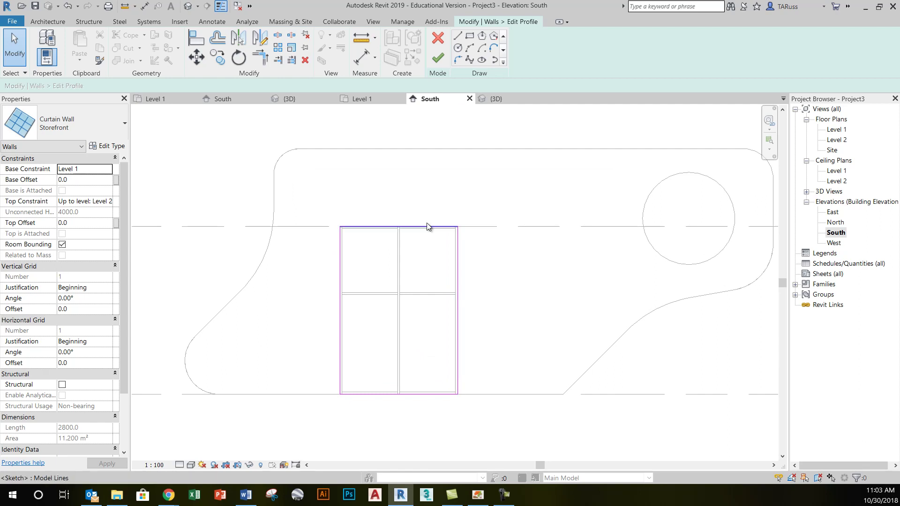
left_click_drag(317, 191, 522, 425)
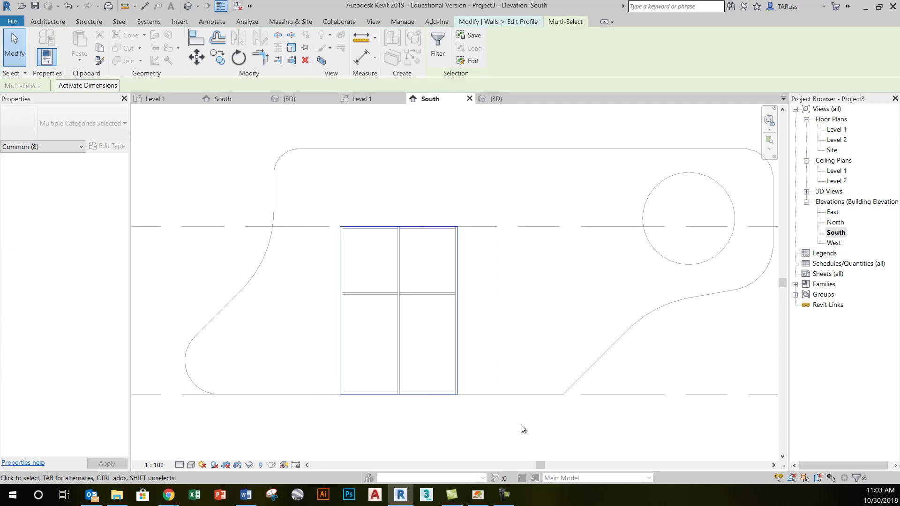
key("Escape")
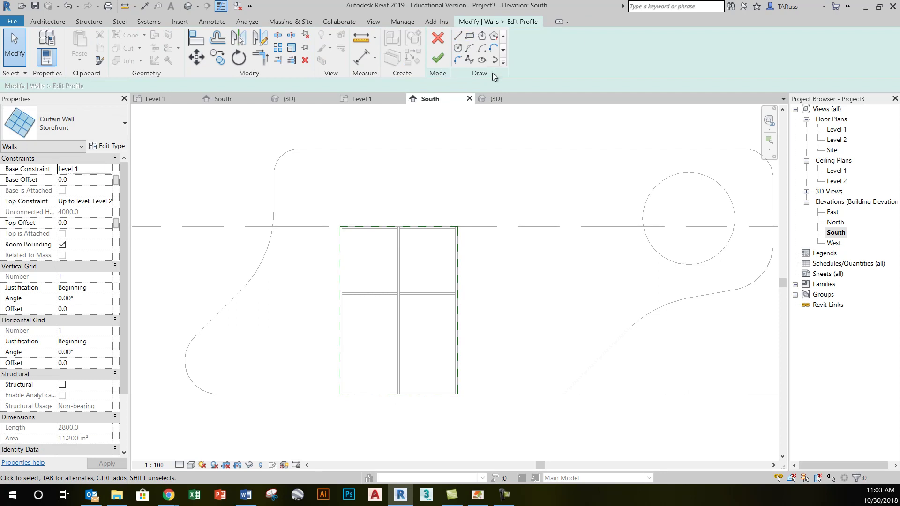
Pick the wall's curved, top and vertical edges as sketch lines at a 1000 offset.
left_click(457, 36)
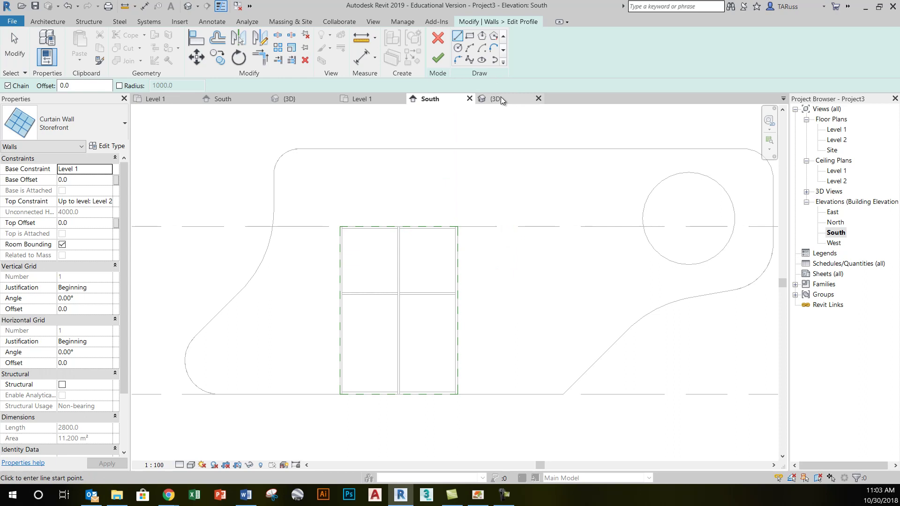
left_click(503, 49)
left_click(461, 59)
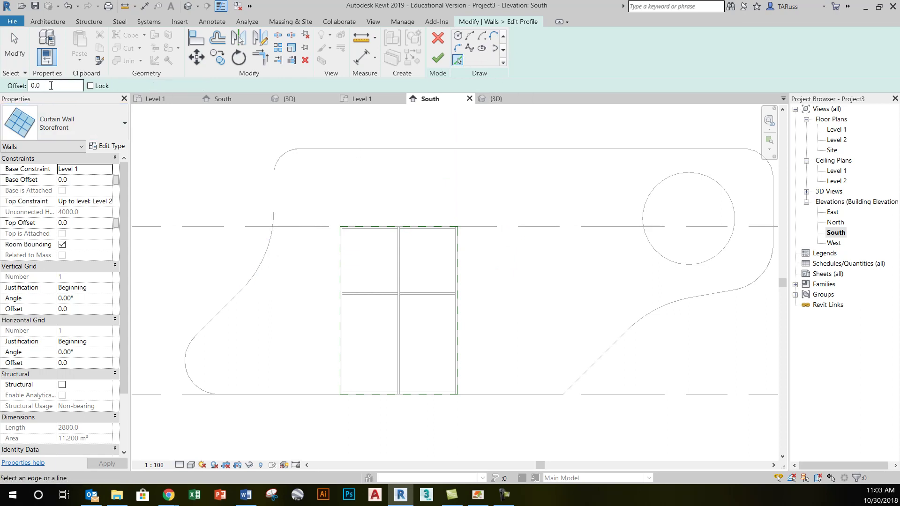
left_click_drag(50, 85, 17, 90)
type("1000")
key("Return")
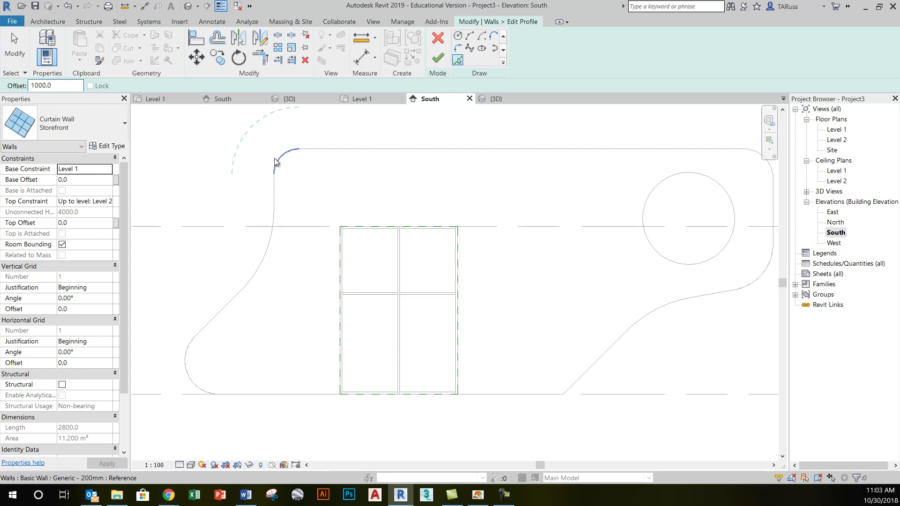
left_click(272, 234)
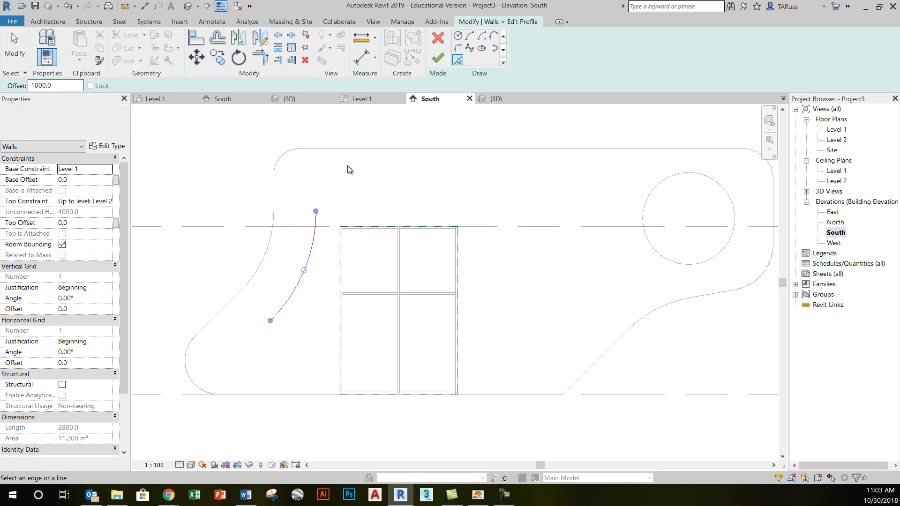
left_click(356, 150)
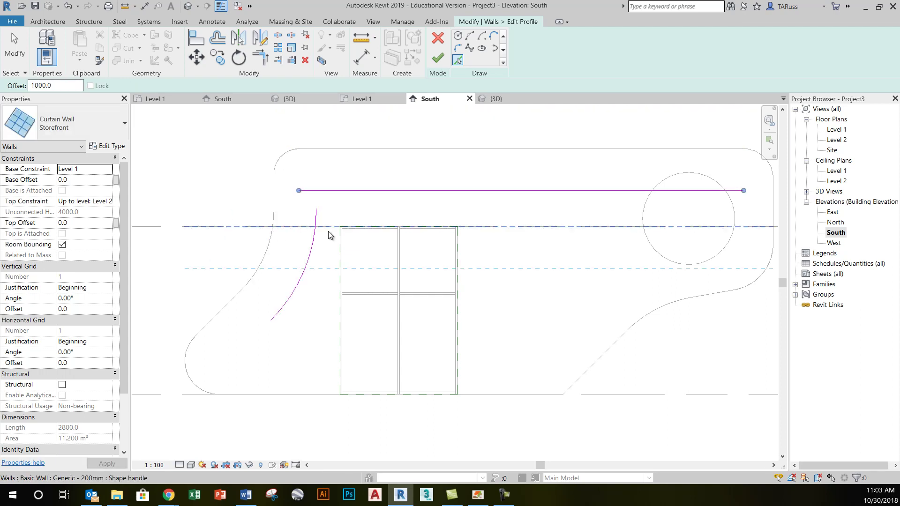
left_click(277, 197)
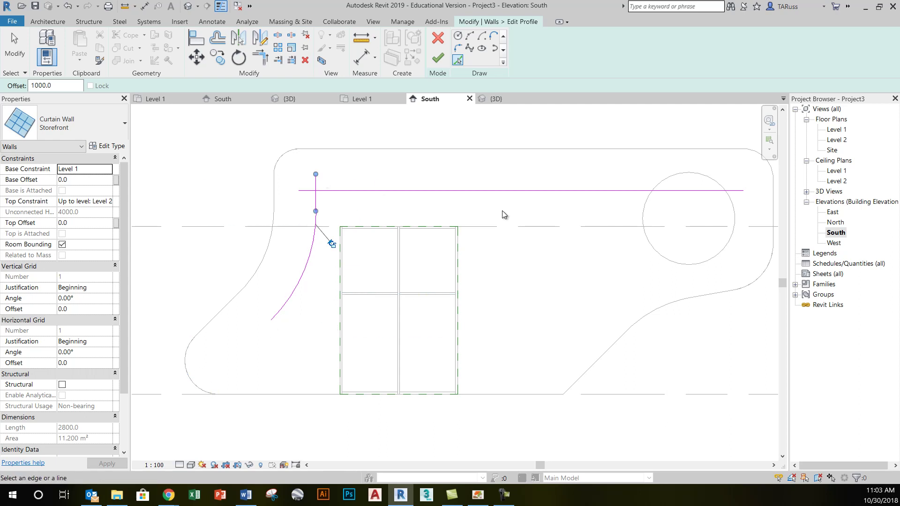
key("Escape")
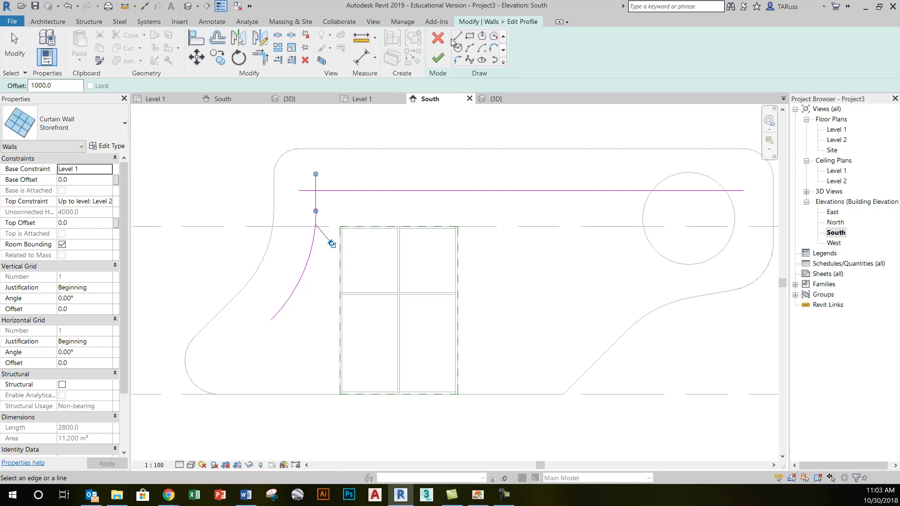
Draw a vertical sketch line and a horizontal line toward the curved edge.
key("l")
key("i")
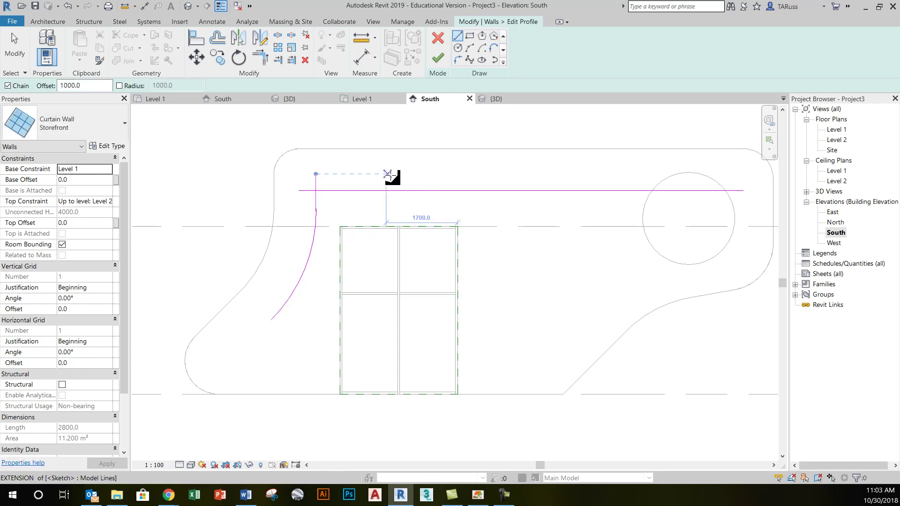
left_click(394, 174)
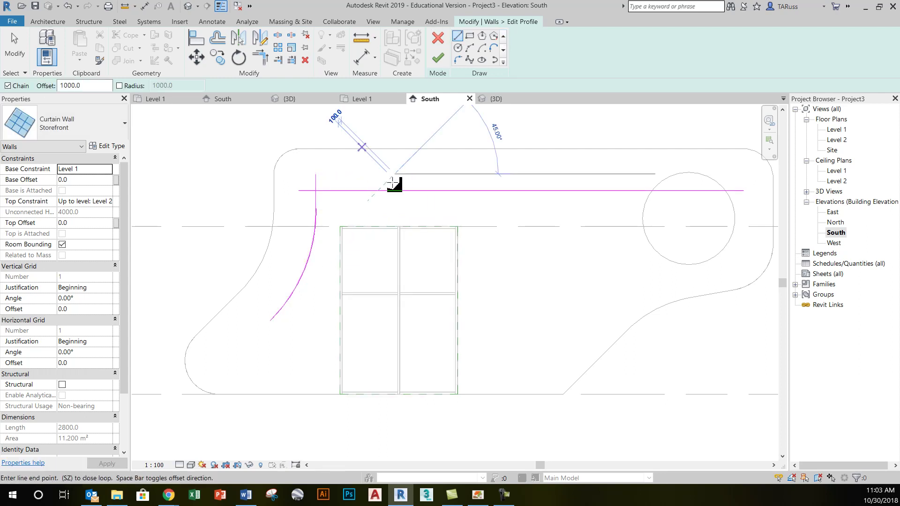
left_click(393, 329)
left_click(219, 329)
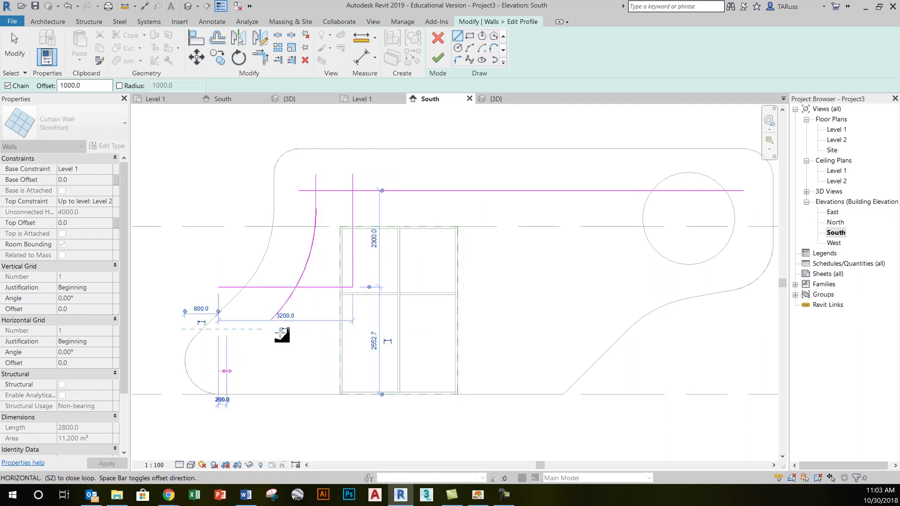
Trim the arc and lines to corners so the profile forms a closed loop.
left_click(260, 57)
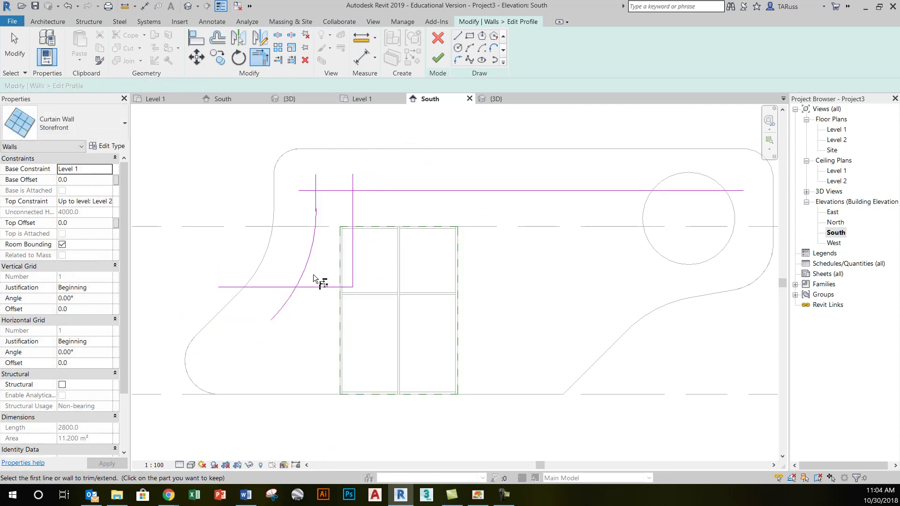
left_click(296, 285)
left_click(303, 287)
left_click(315, 216)
left_click(322, 190)
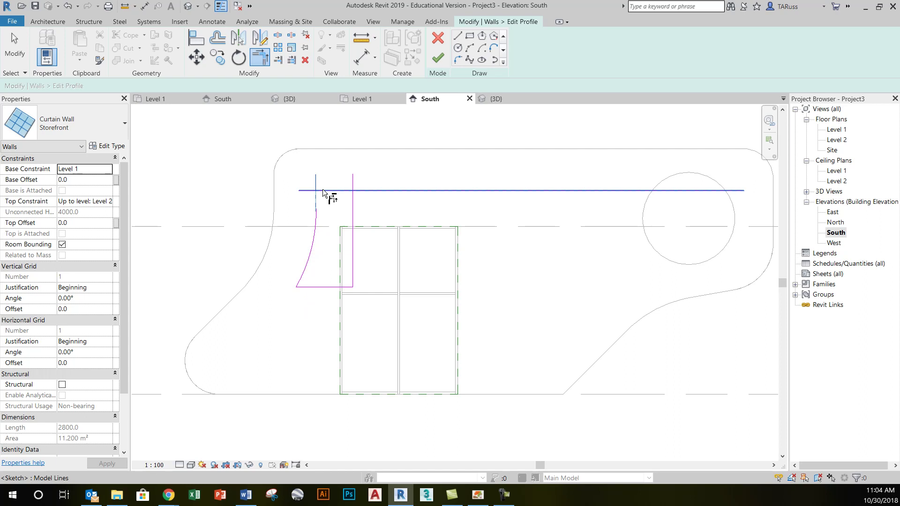
left_click(346, 190)
left_click(353, 202)
scroll(275, 211, "up", 4)
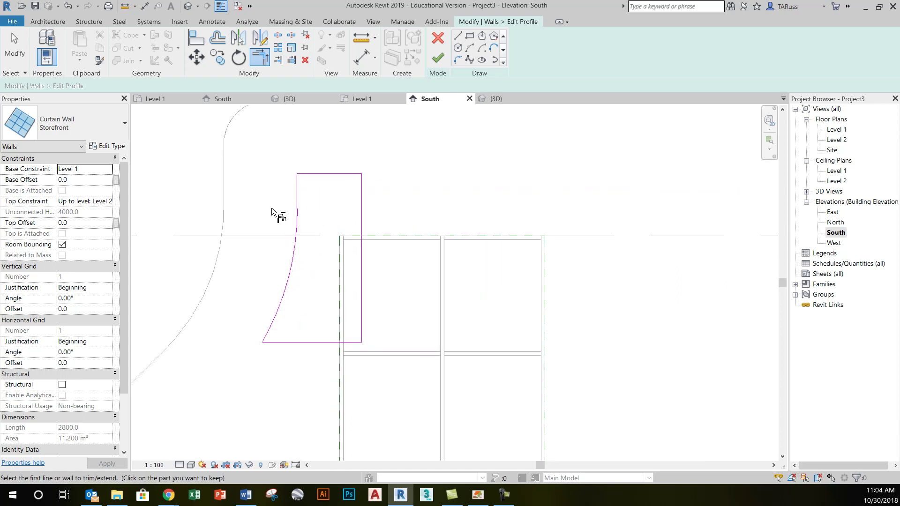
scroll(428, 209, "down", 2)
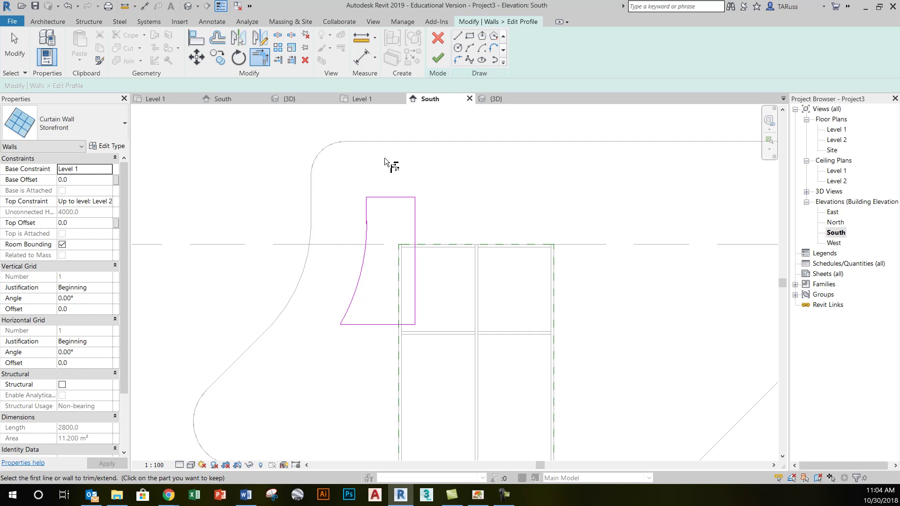
Finish the profile edit and delete the mullion that cannot be created.
left_click(438, 58)
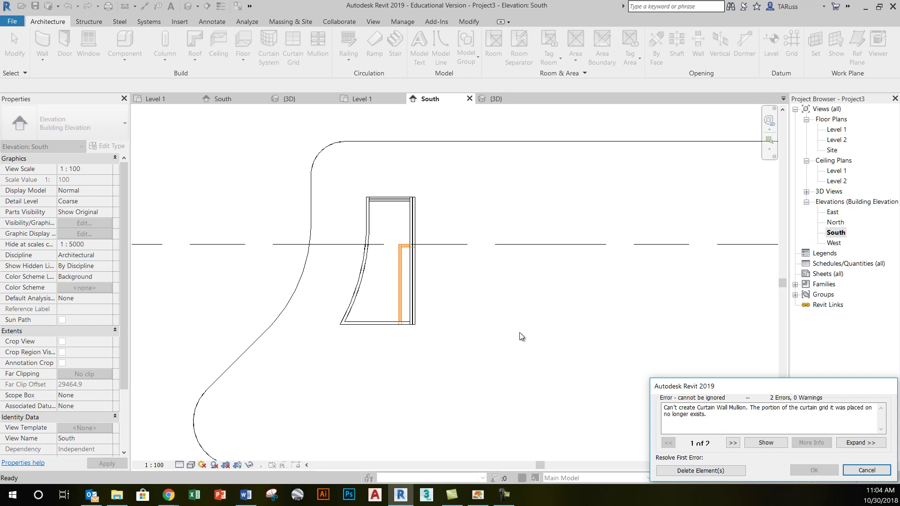
left_click(689, 471)
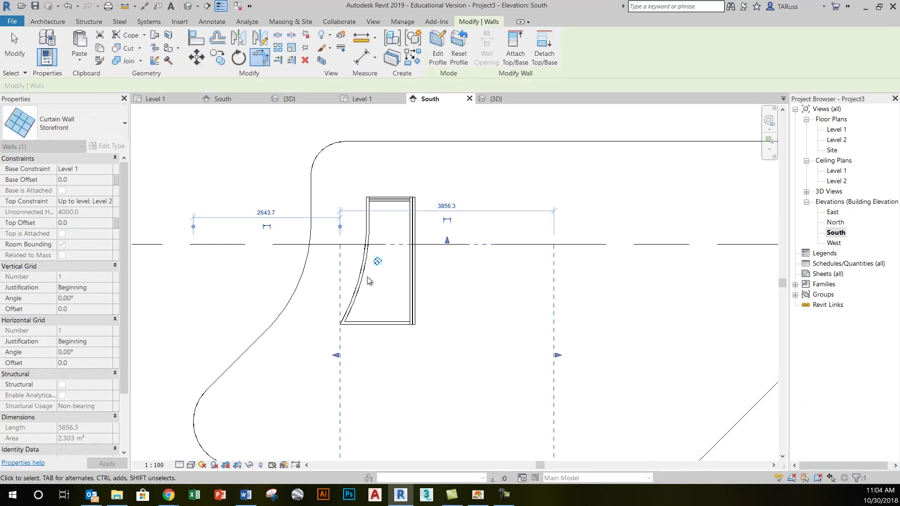
Open the default 3D view, switch the visual style to Shaded, and orbit the wall.
left_click(187, 7)
key("Escape")
middle_click_drag(300, 403, 331, 409, "shift")
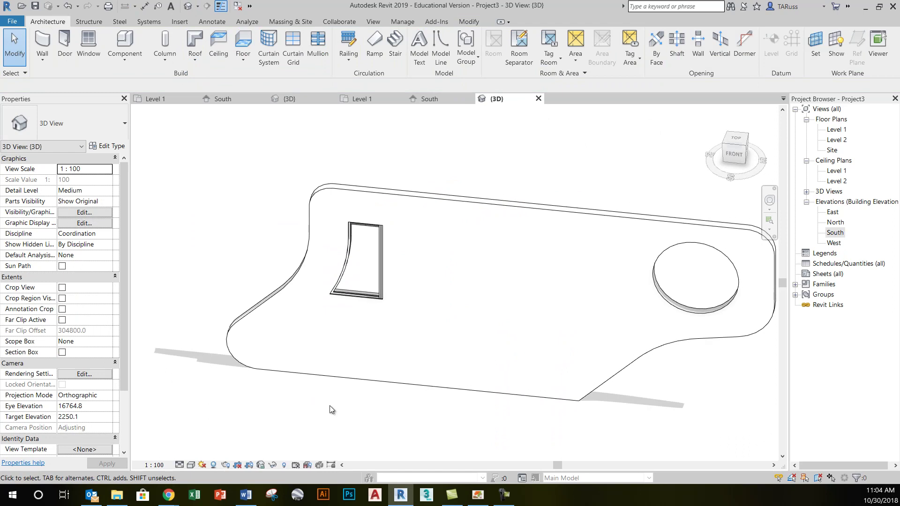
left_click(191, 465)
left_click(216, 420)
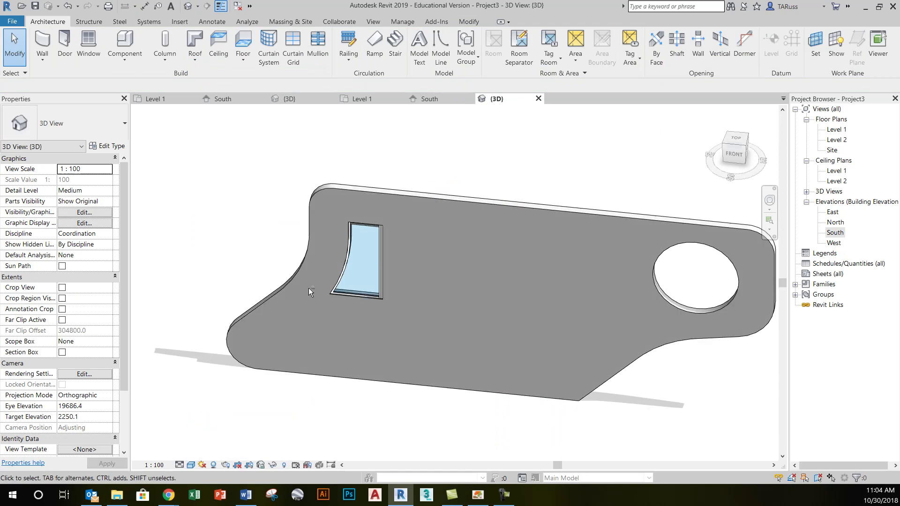
mouse_move(214, 293)
middle_mouse_down("shift")
mouse_move(436, 250)
mouse_move(430, 325)
mouse_move(472, 302)
mouse_move(410, 334)
mouse_move(265, 334)
mouse_move(394, 317)
middle_mouse_up("shift")
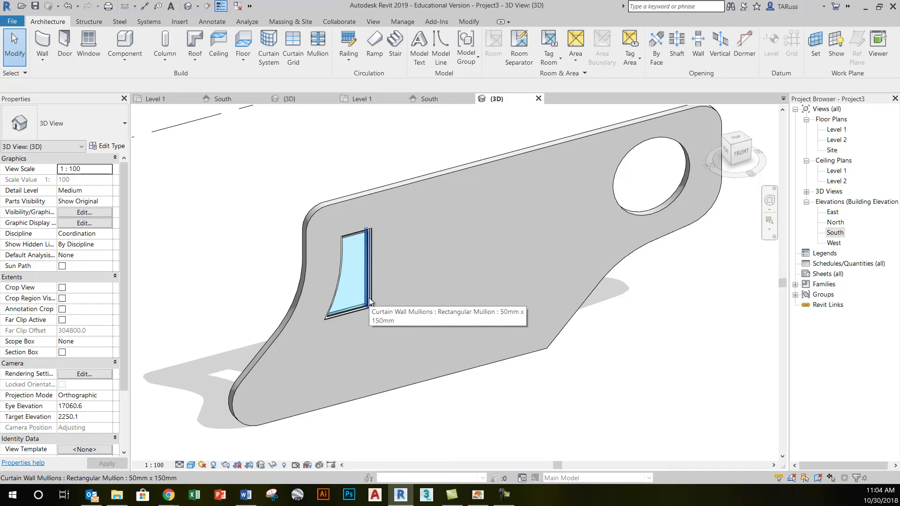
scroll(391, 254, "down", 3)
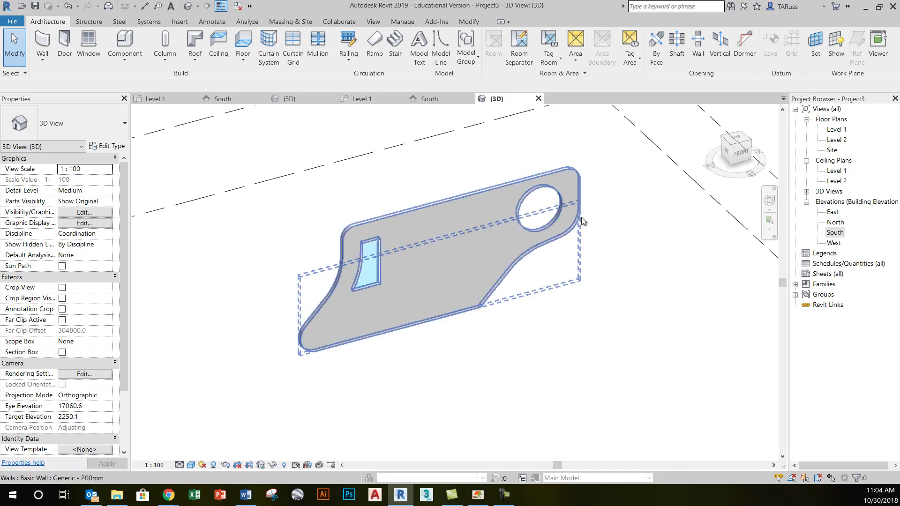
scroll(539, 206, "up", 4)
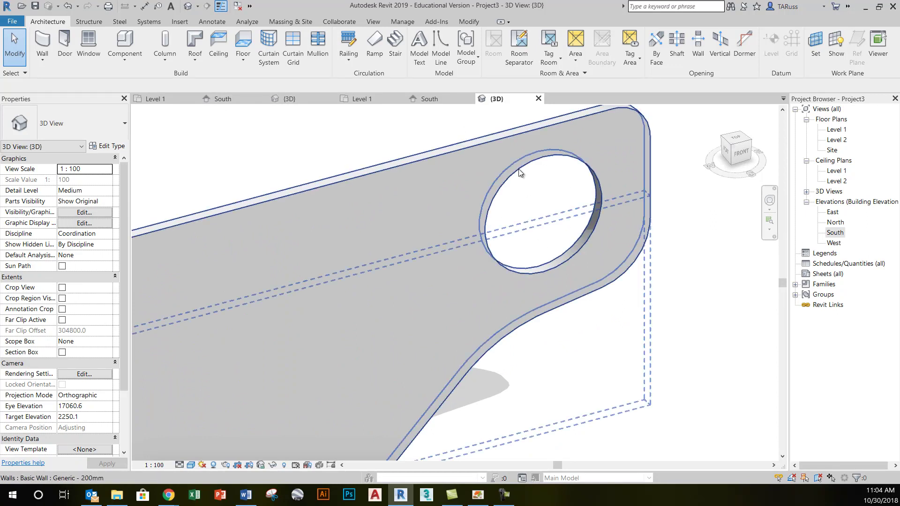
Draw a 1200-long Storefront curtain wall inside the shaped wall on Level 1.
double_click(835, 129)
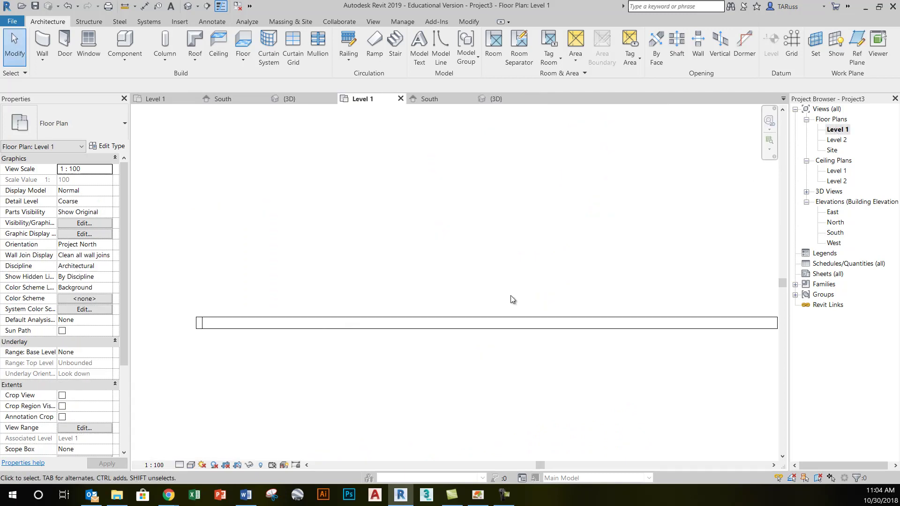
left_click(42, 40)
scroll(539, 295, "down", 3)
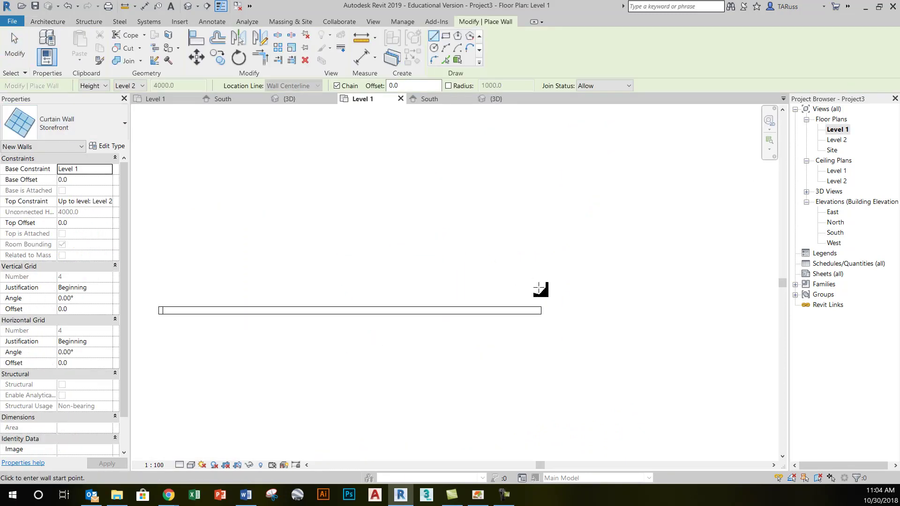
scroll(452, 302, "up", 3)
left_click(437, 305)
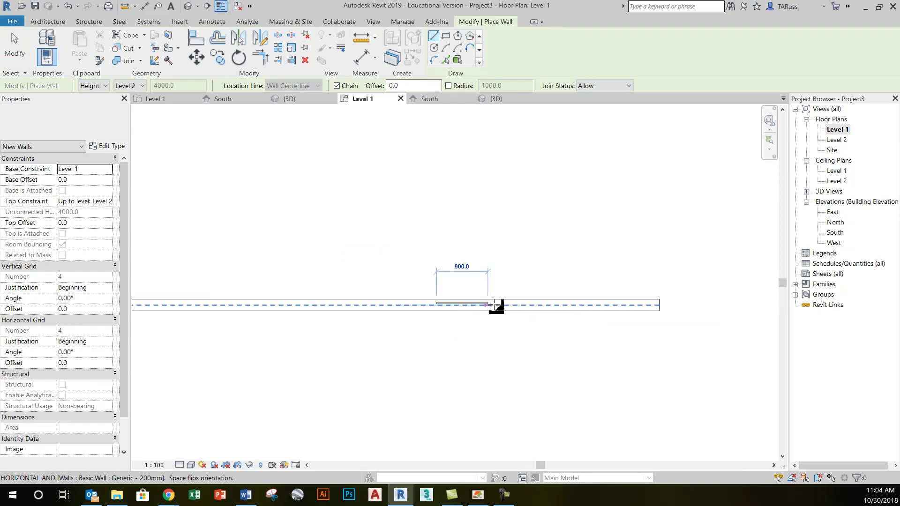
left_click(505, 305)
key("Escape")
key("Escape")
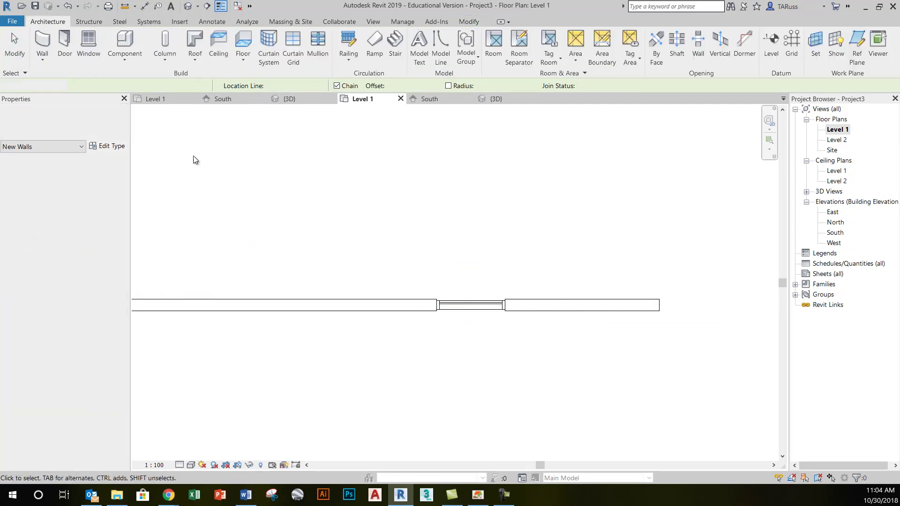
Flip the new curtain wall's orientation and open the South elevation.
left_click(471, 305)
scroll(471, 306, "up", 1)
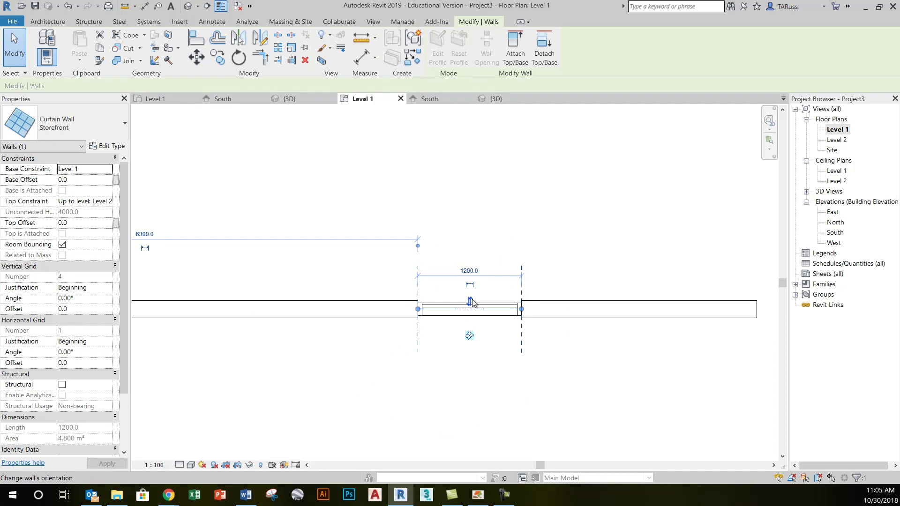
left_click(471, 302)
double_click(831, 233)
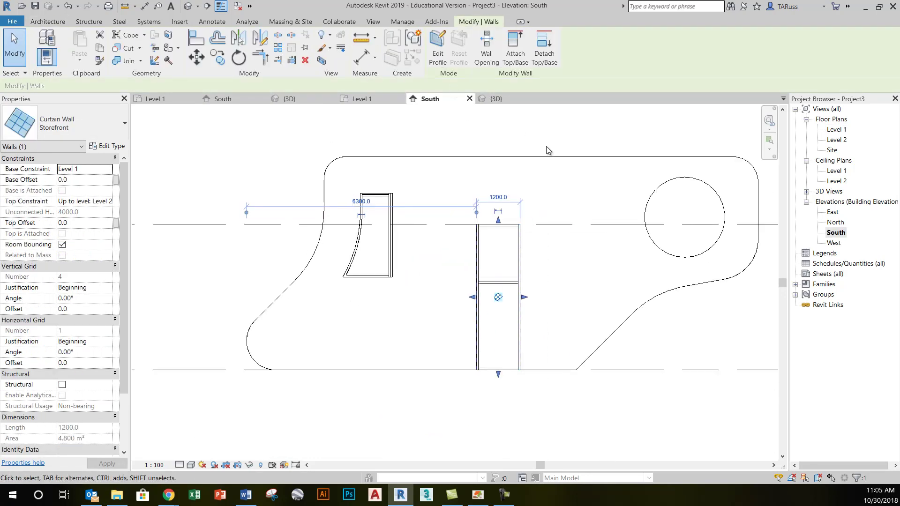
Edit the new curtain wall's profile and remove its rectangular sketch lines.
left_click(438, 58)
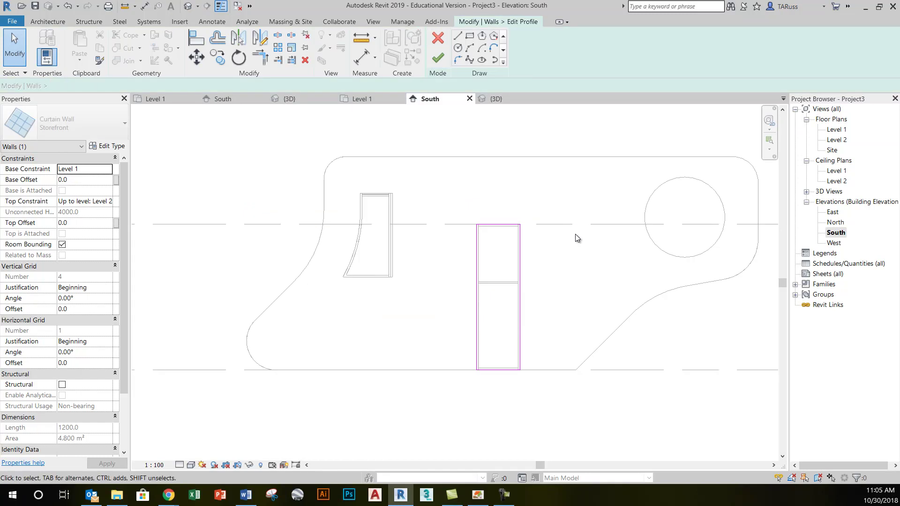
left_click(438, 177)
left_click_drag(559, 386, 572, 406)
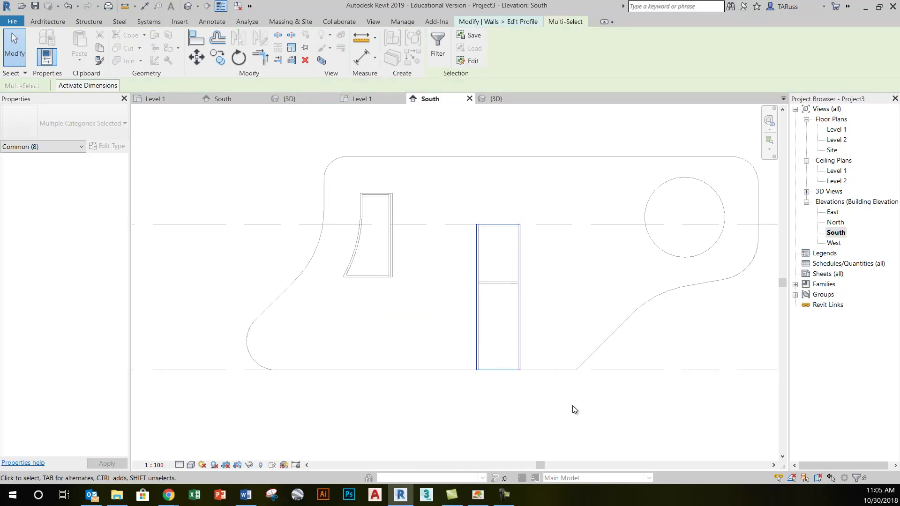
key("Escape")
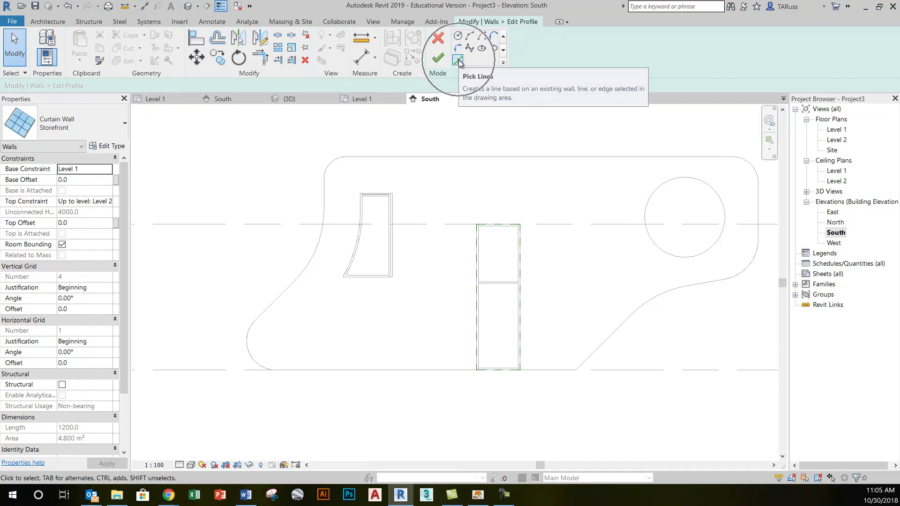
Pick the circular opening's edge as the profile, finish, and delete unplaceable mullions.
left_click(459, 61)
scroll(726, 206, "up", 5)
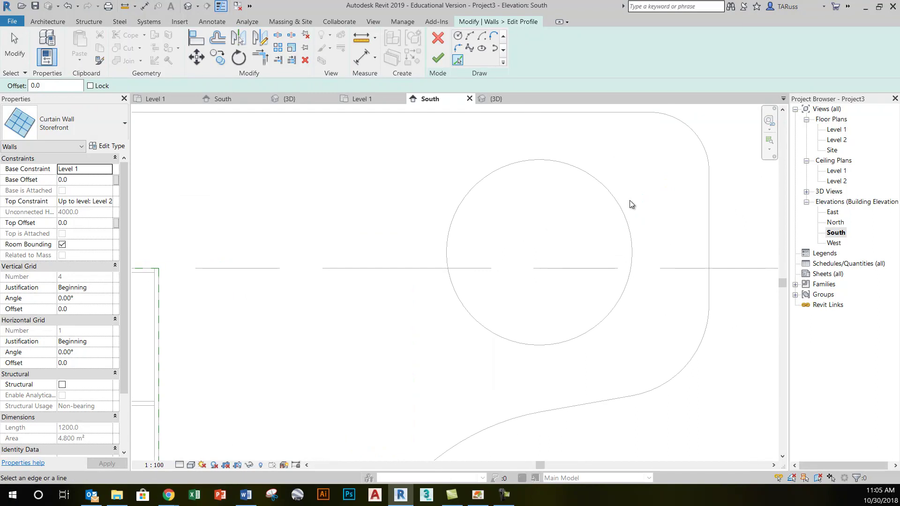
left_click(618, 204)
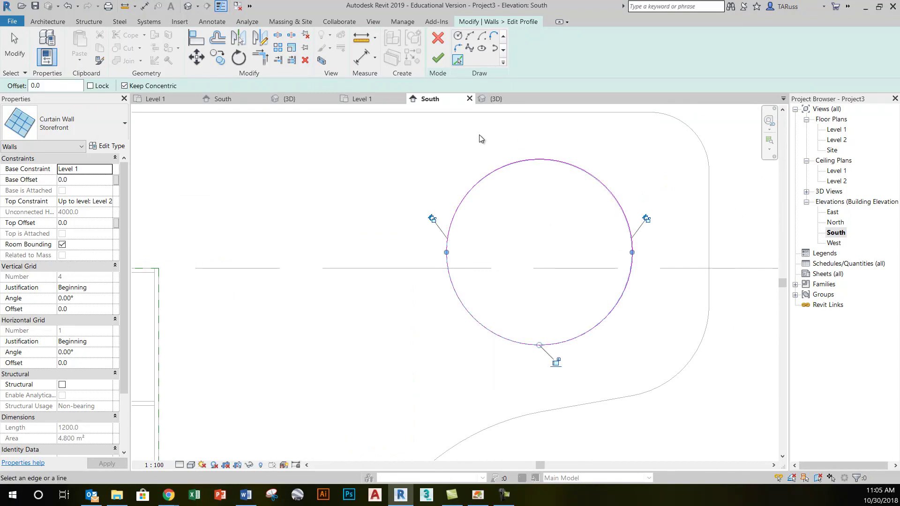
left_click(438, 58)
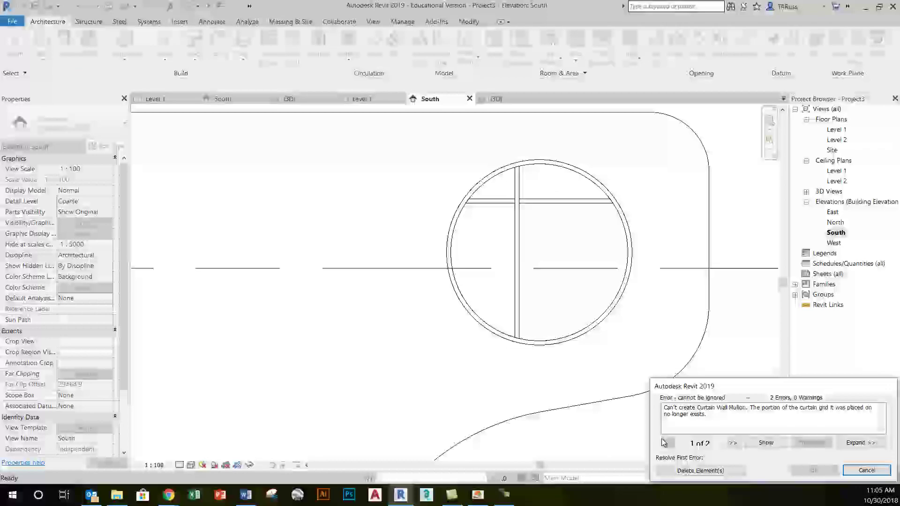
left_click(669, 471)
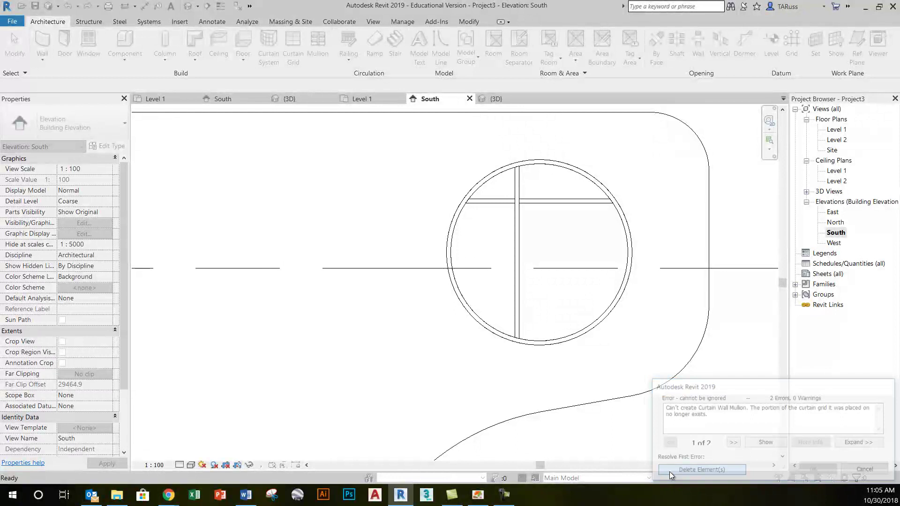
Orbit and zoom the 3D view onto the round storefront window.
left_click(187, 7)
middle_click_drag(473, 249, 525, 145, "shift")
scroll(508, 237, "up", 6)
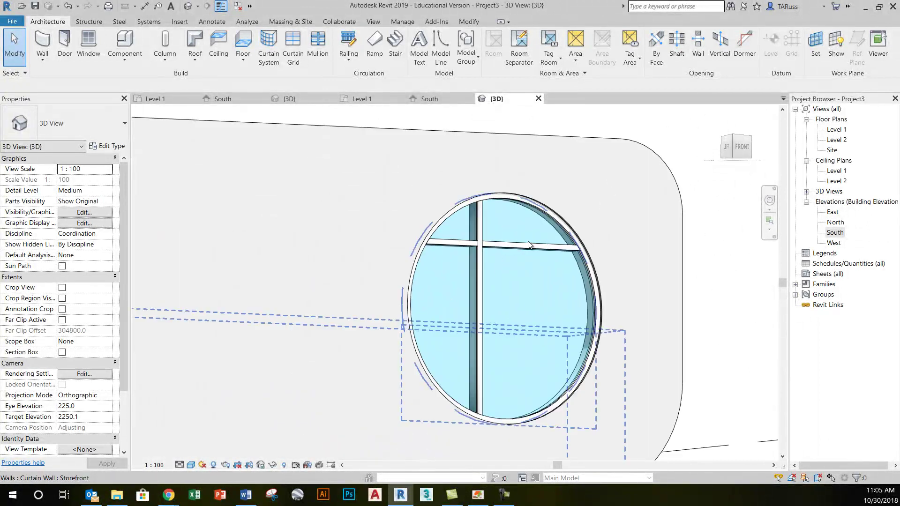